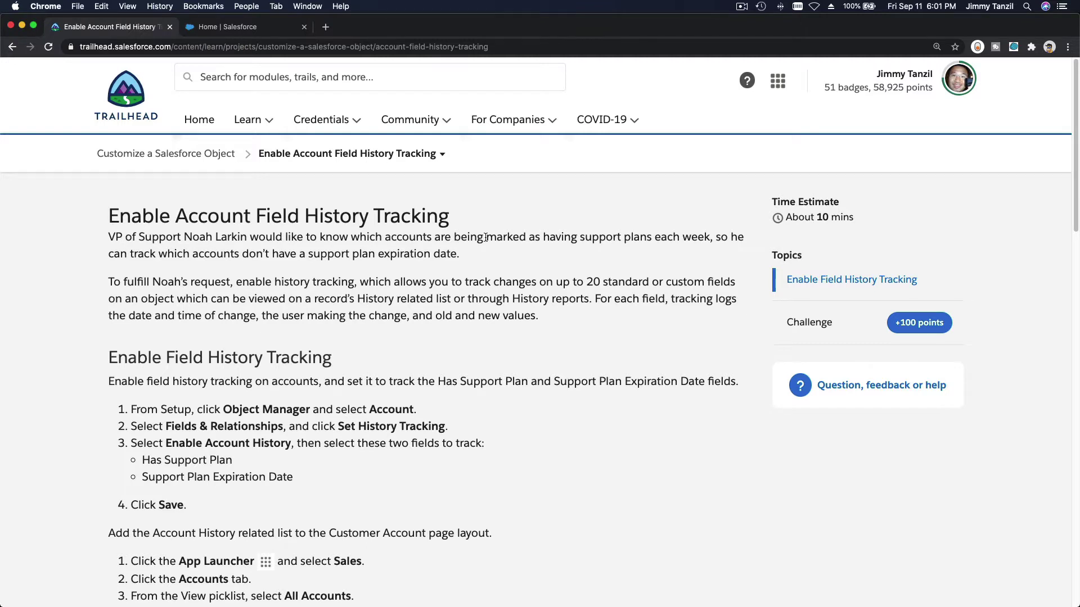
- Highlight the Has Support Plan and Support Plan Expiration Date field names in the Trailhead unit
{"action": "scroll", "coordinate": [492, 280], "scroll_direction": "down", "scroll_amount": 5}
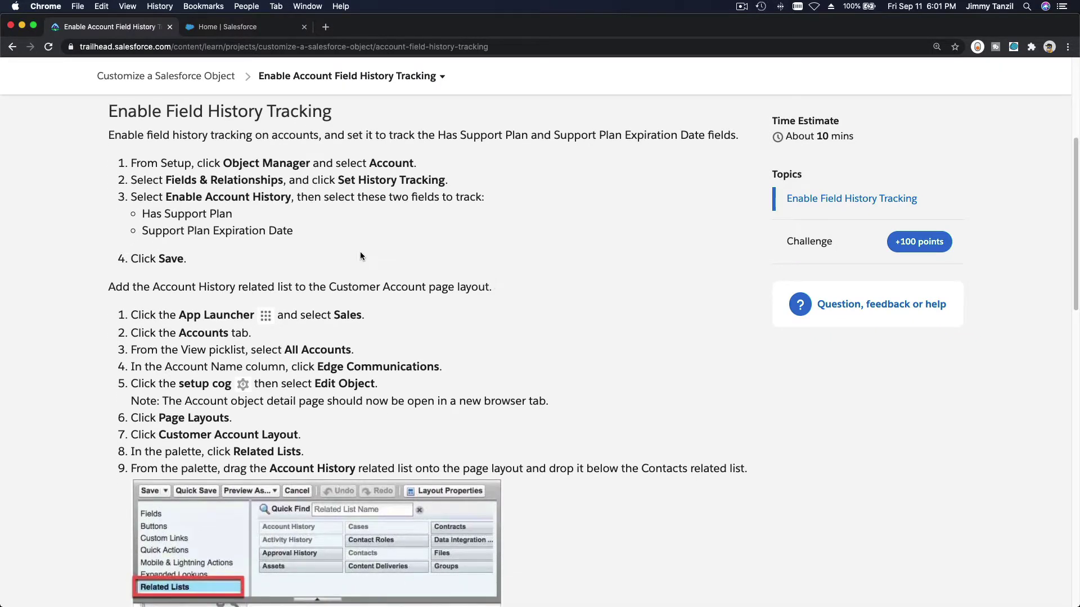
{"action": "triple_click", "coordinate": [149, 218]}
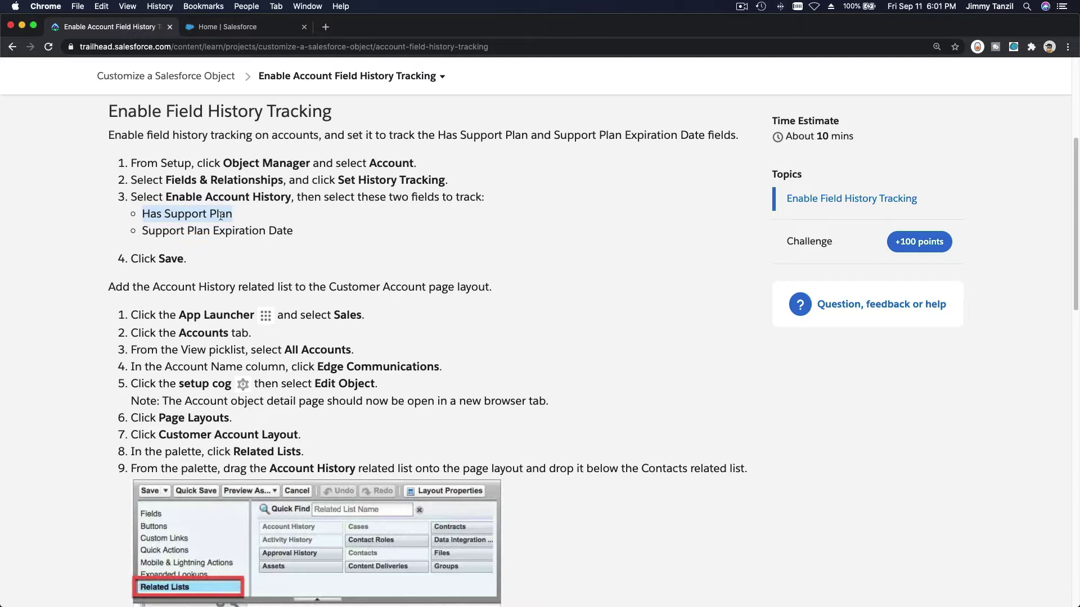
{"action": "triple_click", "coordinate": [212, 232]}
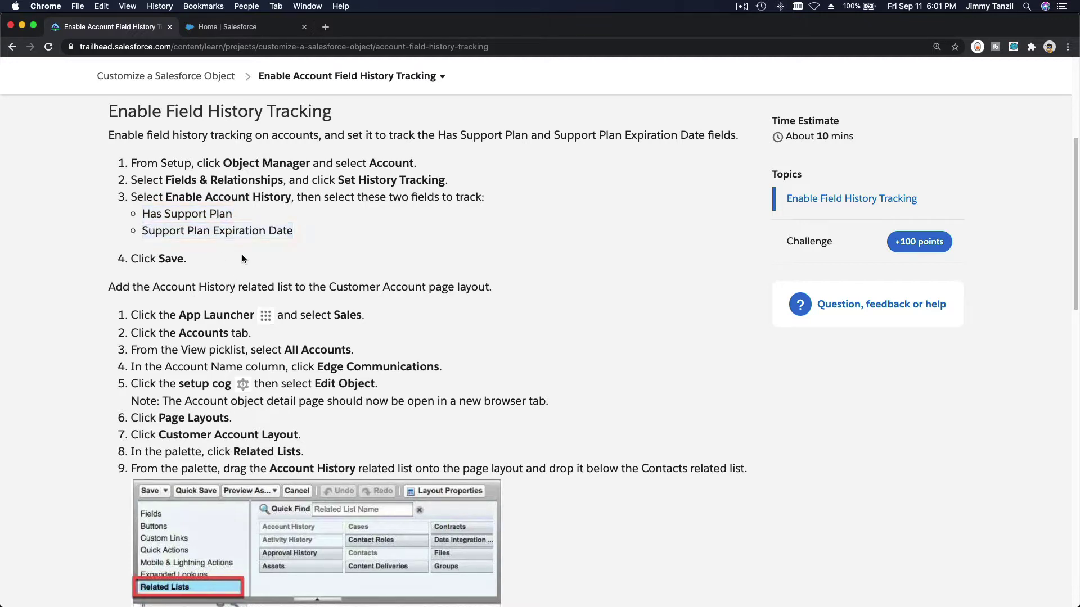
- In Account's Set History Tracking, enable Account History, check both support-plan fields, and save
{"action": "left_click", "coordinate": [234, 33]}
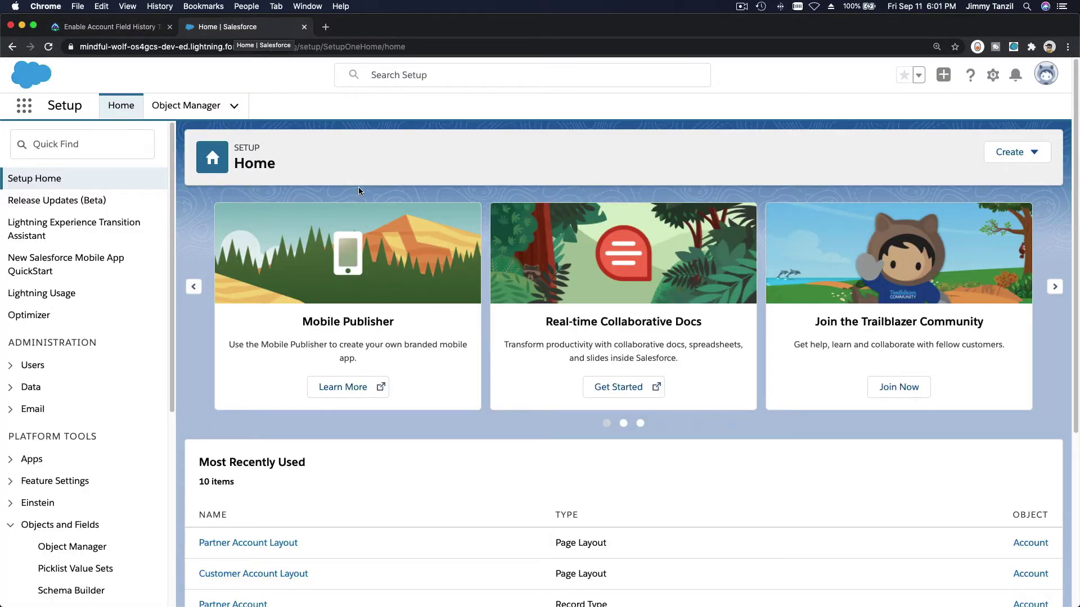
{"action": "left_click", "coordinate": [188, 110]}
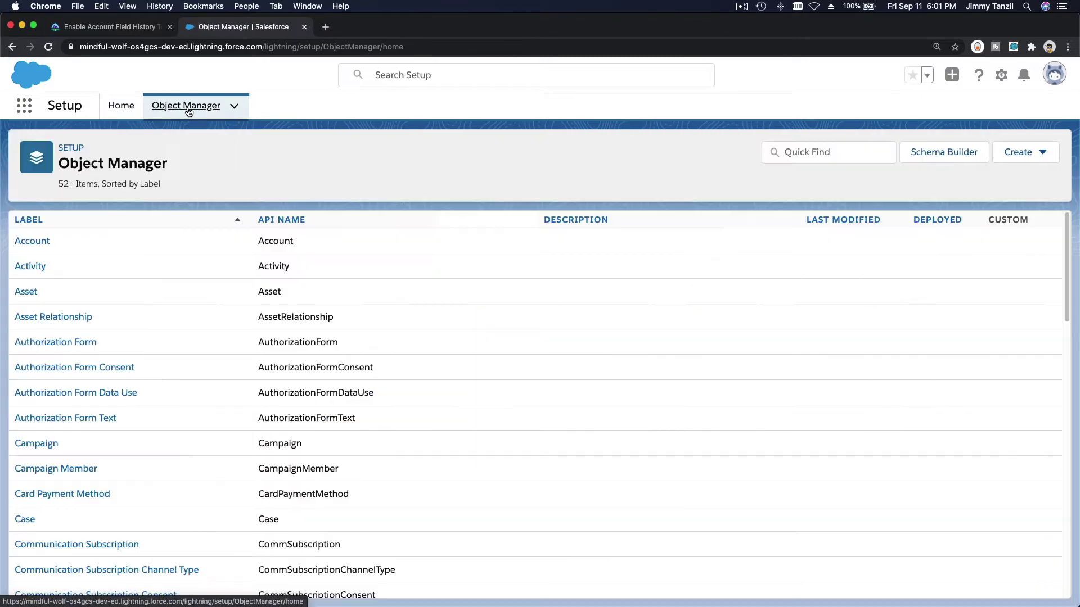
{"action": "left_click", "coordinate": [48, 248]}
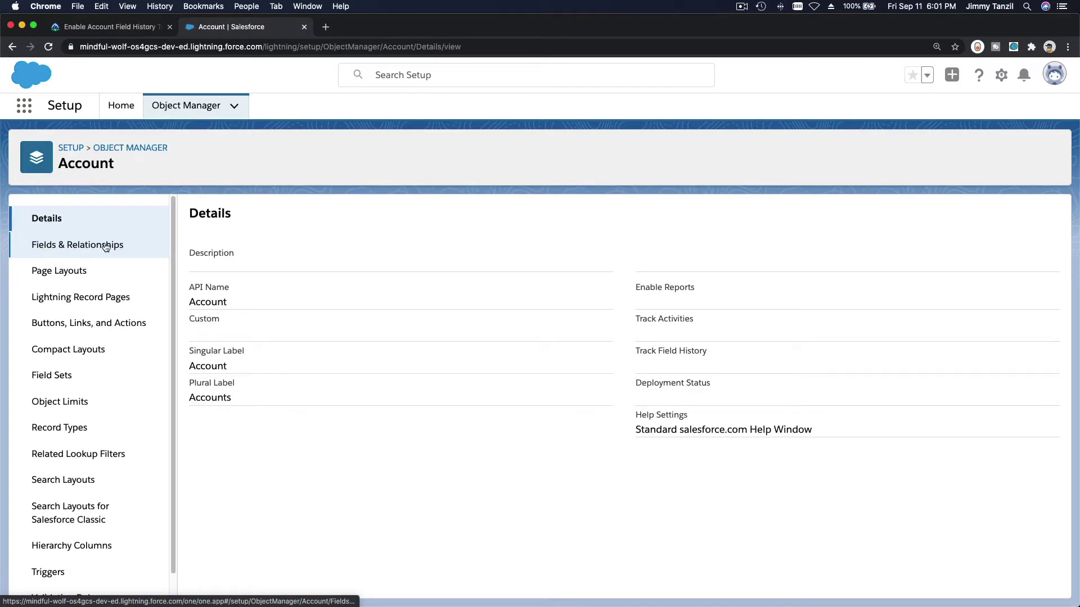
{"action": "left_click", "coordinate": [106, 247]}
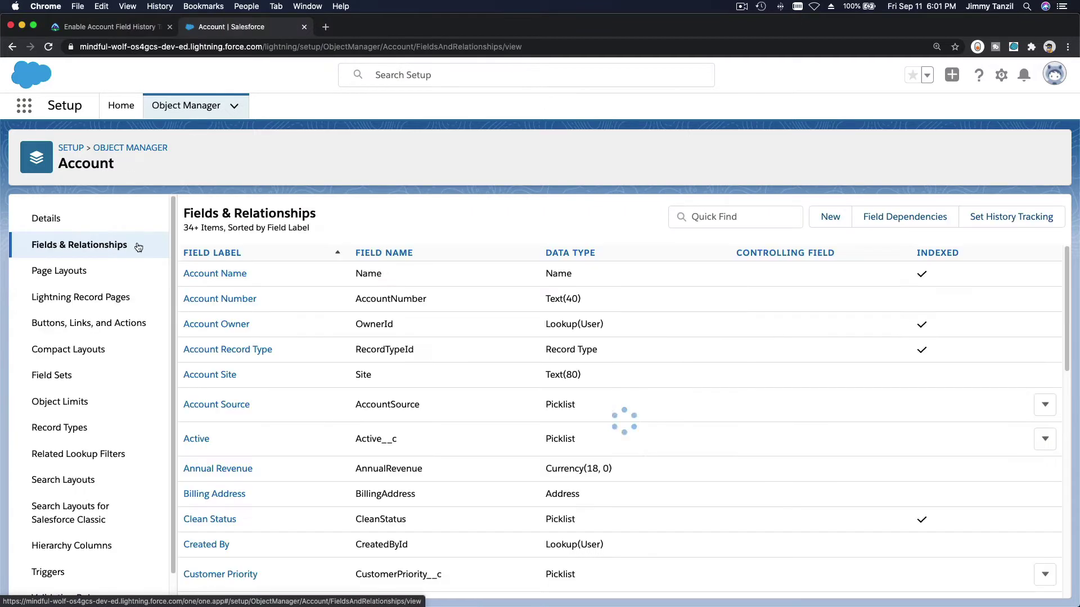
{"action": "left_click", "coordinate": [1016, 228]}
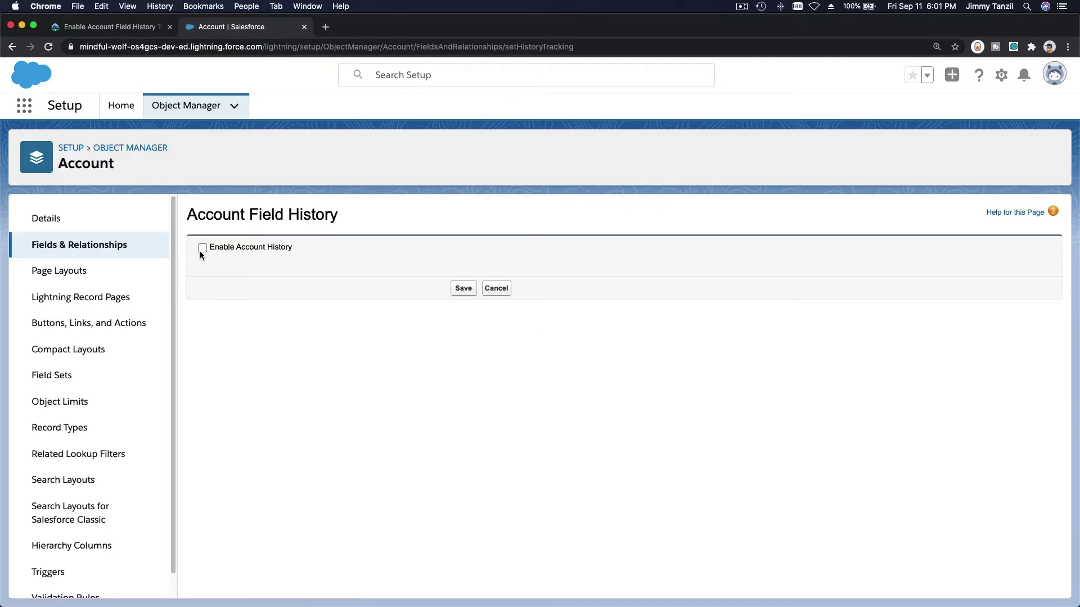
{"action": "left_click", "coordinate": [202, 250]}
{"action": "scroll", "coordinate": [376, 295], "scroll_direction": "down", "scroll_amount": 3}
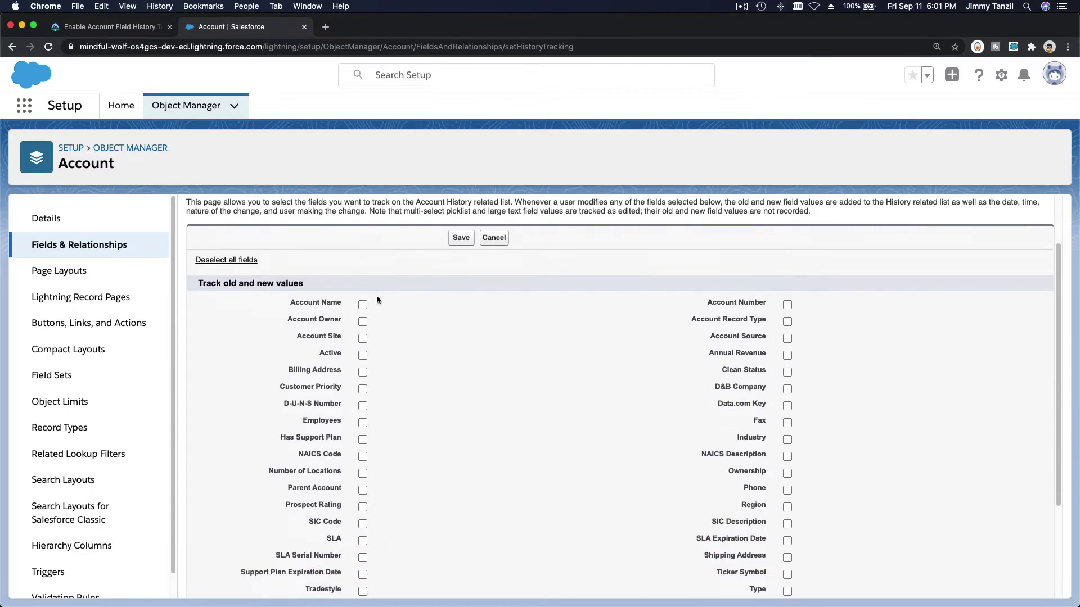
{"action": "scroll", "coordinate": [376, 295], "scroll_direction": "down", "scroll_amount": 5}
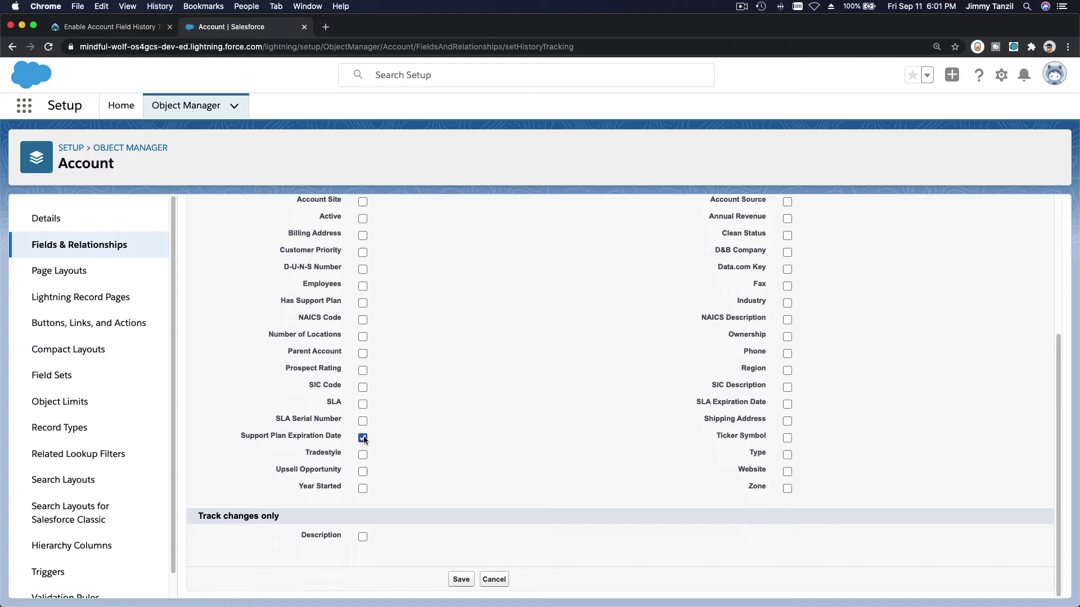
{"action": "left_click", "coordinate": [363, 302]}
{"action": "left_click", "coordinate": [461, 580]}
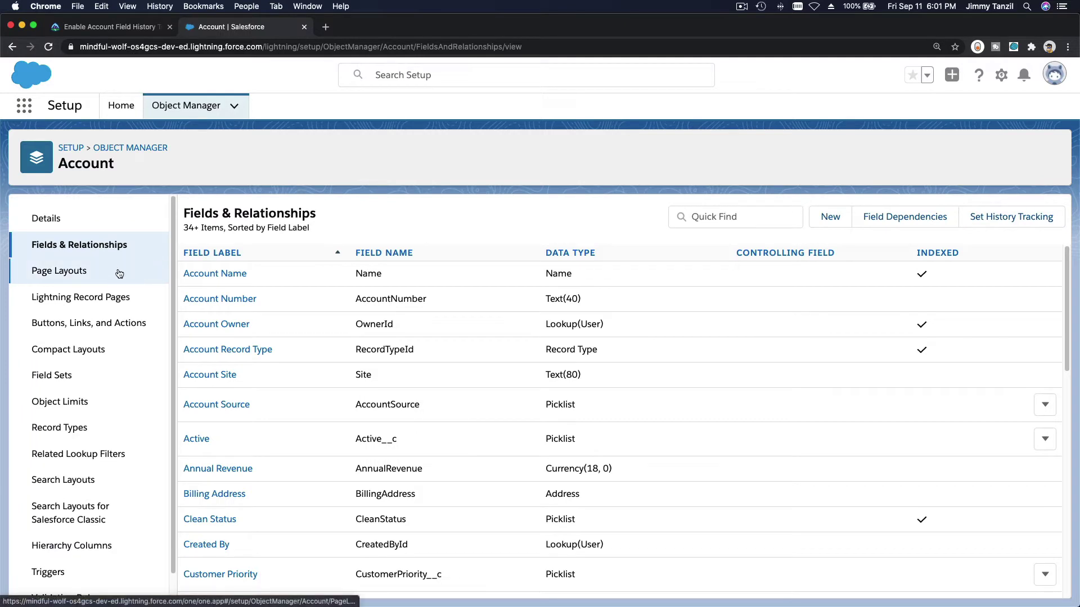
- Open the Customer Account Layout for editing and show the Related Lists palette
{"action": "left_click", "coordinate": [113, 276]}
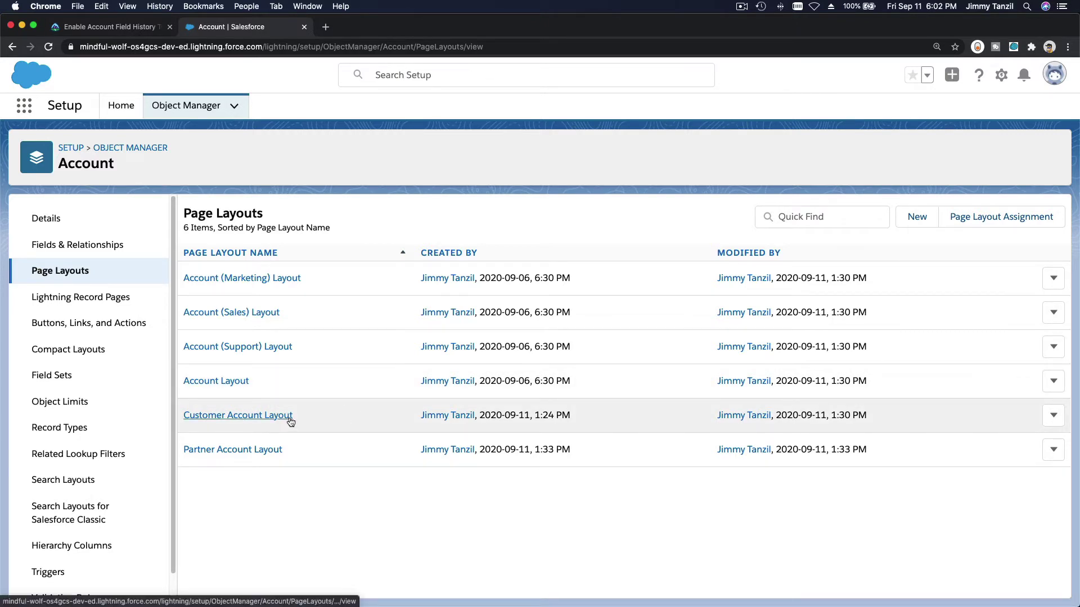
{"action": "left_click", "coordinate": [290, 416]}
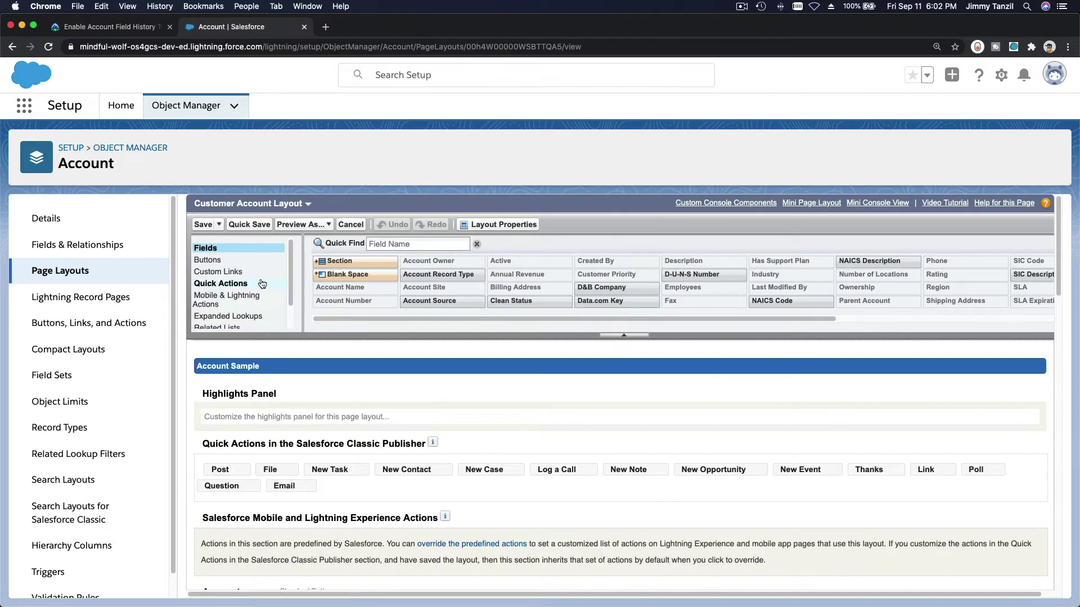
{"action": "scroll", "coordinate": [252, 291], "scroll_direction": "down", "scroll_amount": 2}
{"action": "left_click", "coordinate": [241, 300]}
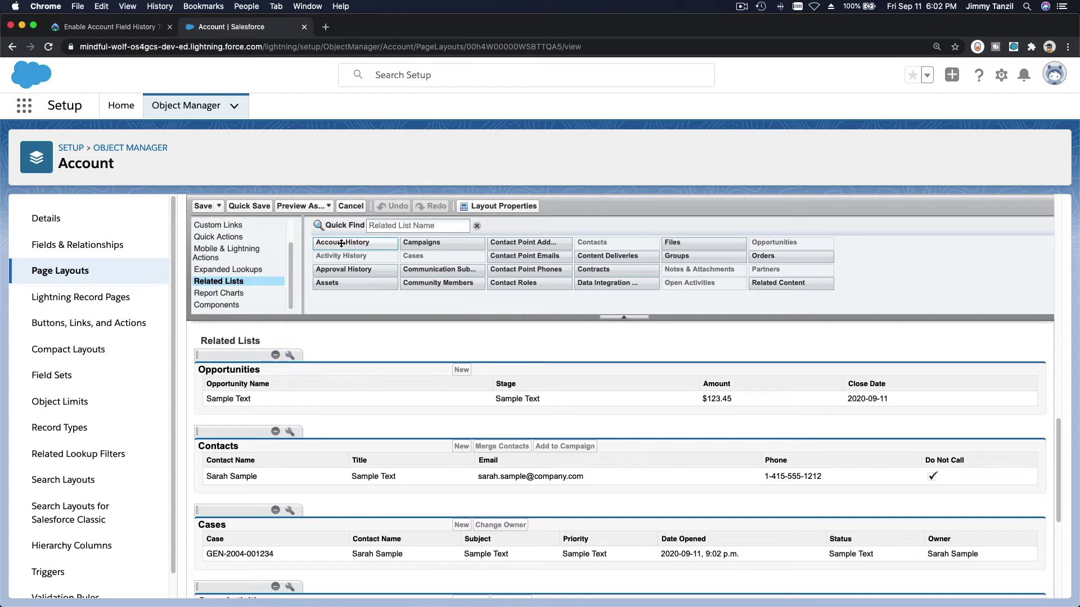
- Place Account History at the top of Related Lists and save the layout, overwriting user customizations
{"action": "left_click_drag", "start_coordinate": [341, 243], "coordinate": [341, 457]}
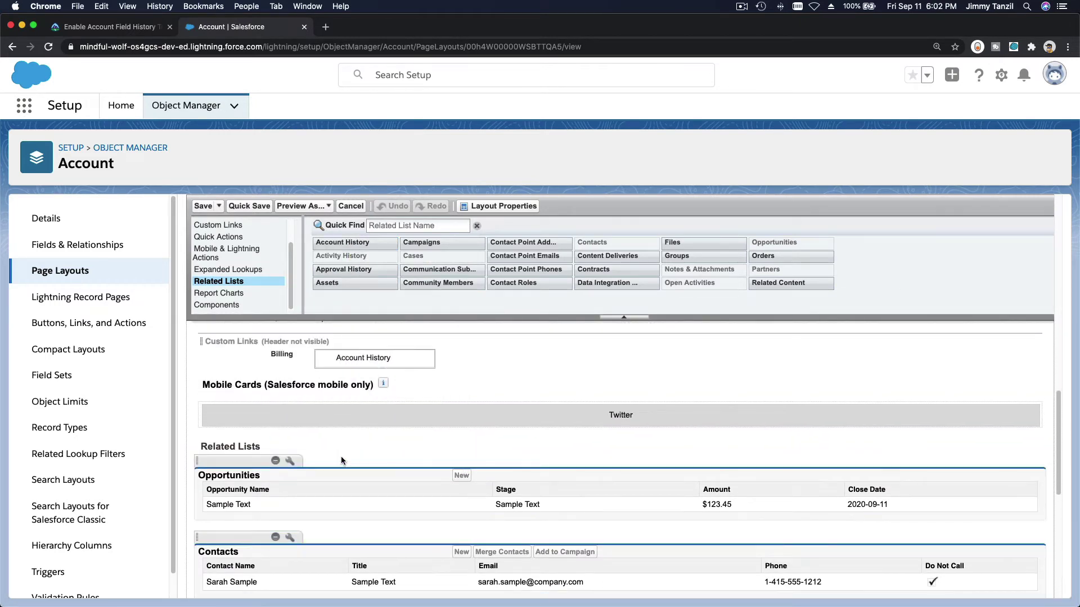
{"action": "left_click_drag", "start_coordinate": [356, 268], "coordinate": [316, 469]}
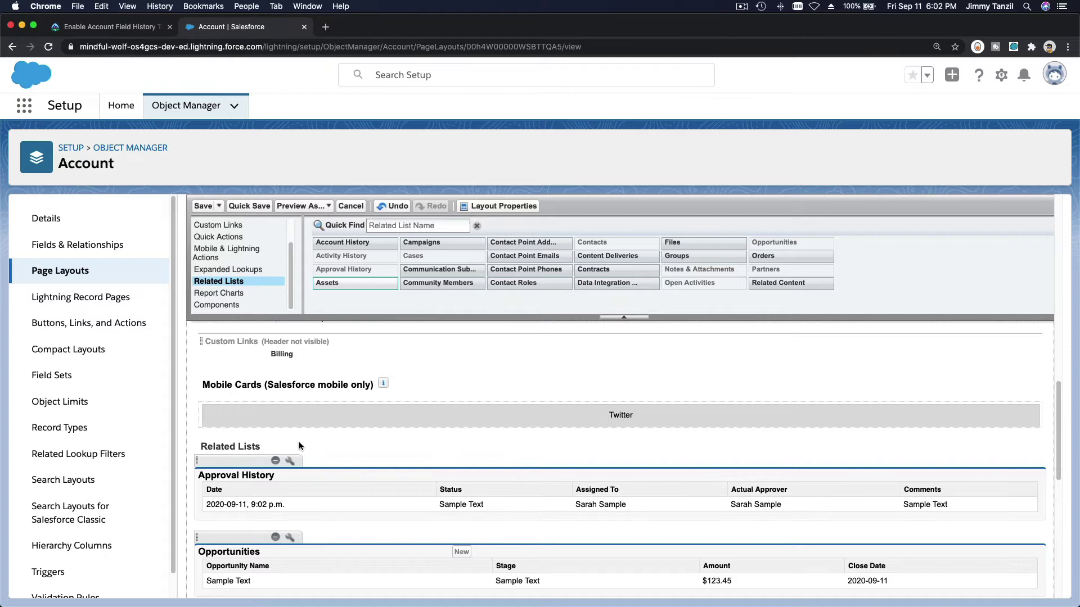
{"action": "left_click", "coordinate": [275, 460]}
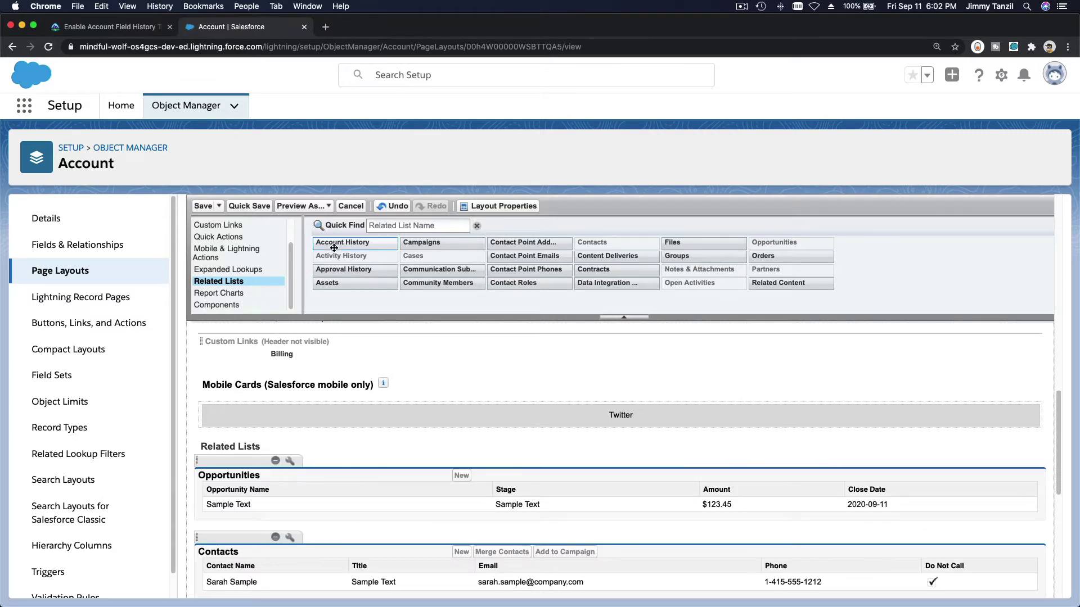
{"action": "left_click_drag", "start_coordinate": [335, 245], "coordinate": [315, 471]}
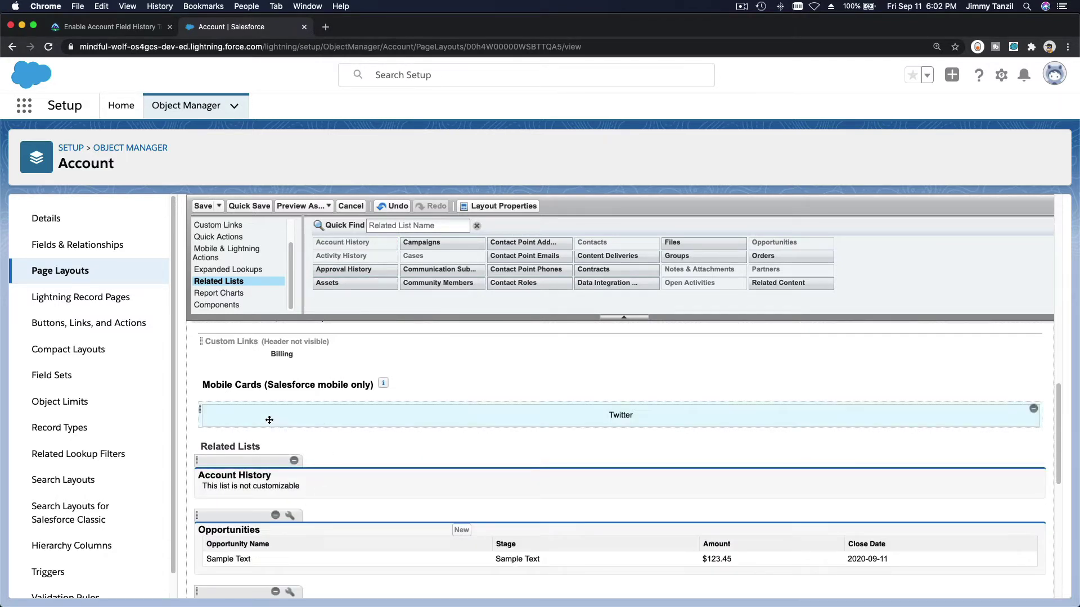
{"action": "left_click", "coordinate": [205, 208]}
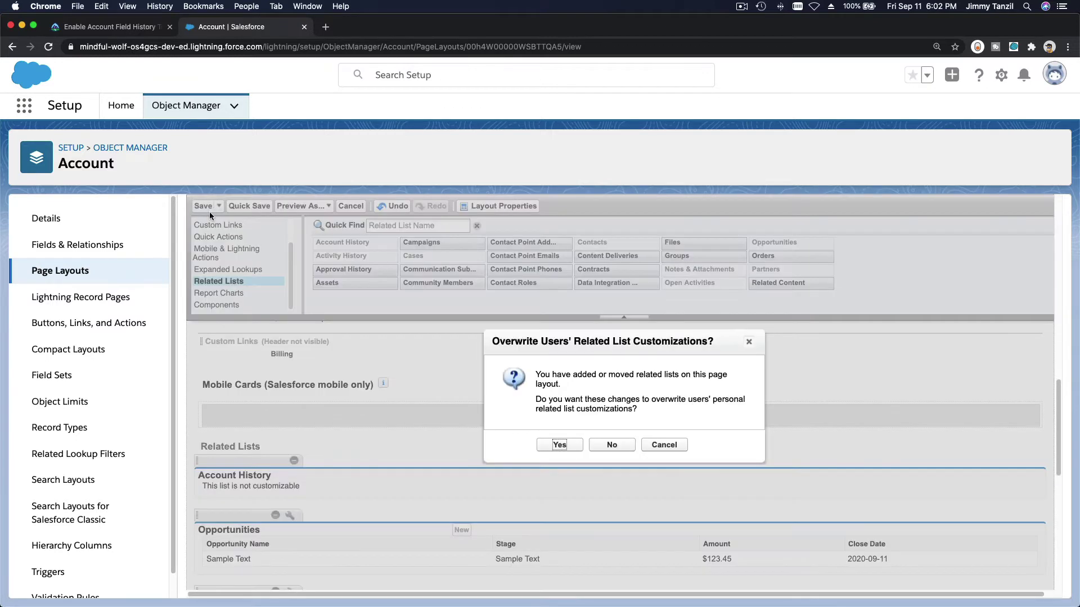
{"action": "left_click", "coordinate": [556, 445]}
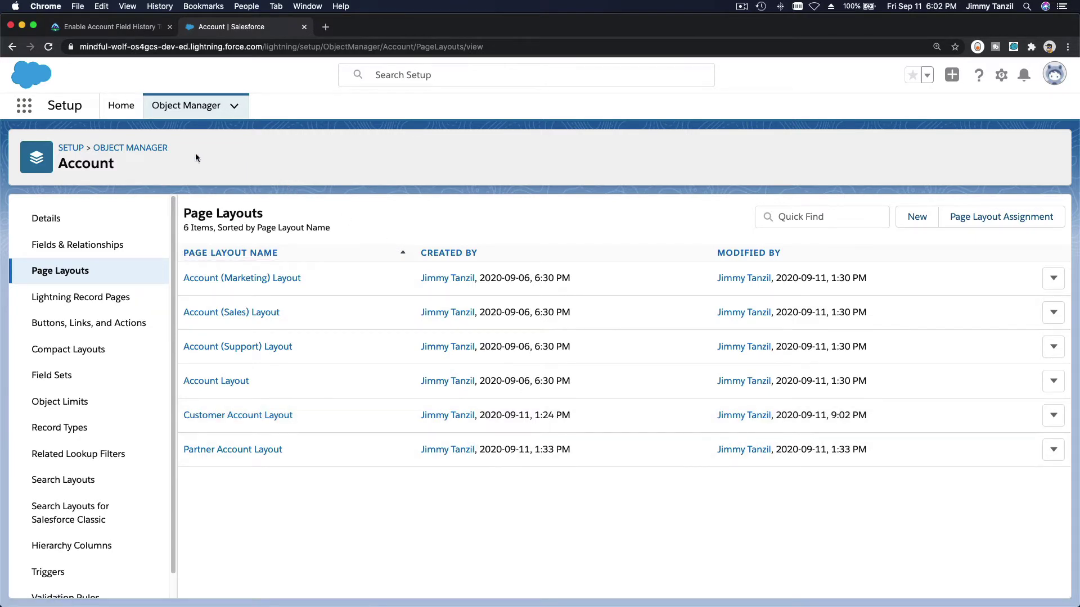
- Switch to the Sales app, open the Edge Communications account, and show its Details
{"action": "left_click", "coordinate": [28, 112]}
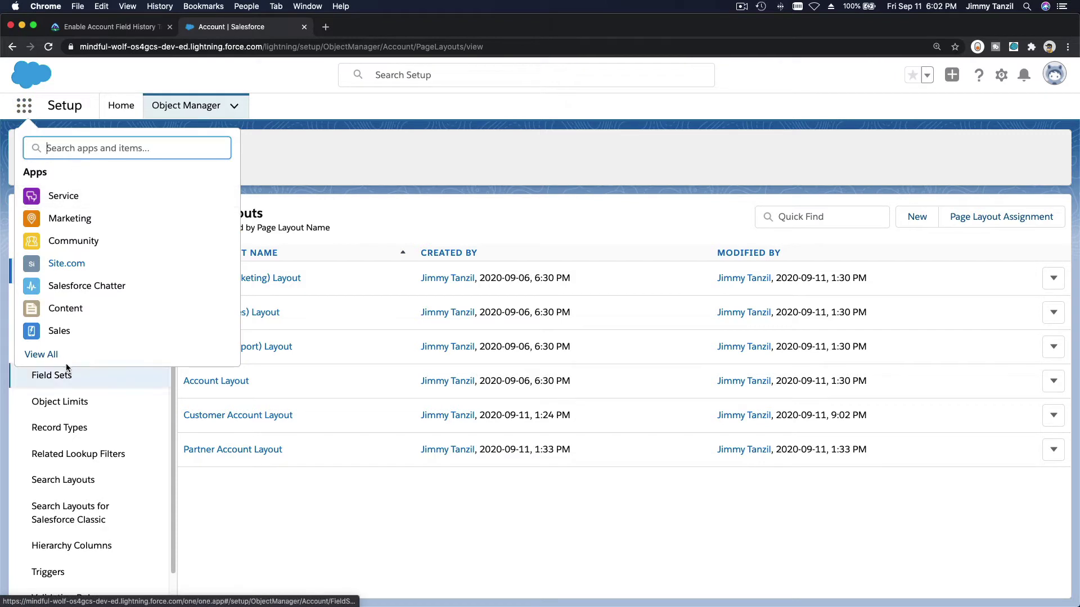
{"action": "left_click", "coordinate": [59, 332]}
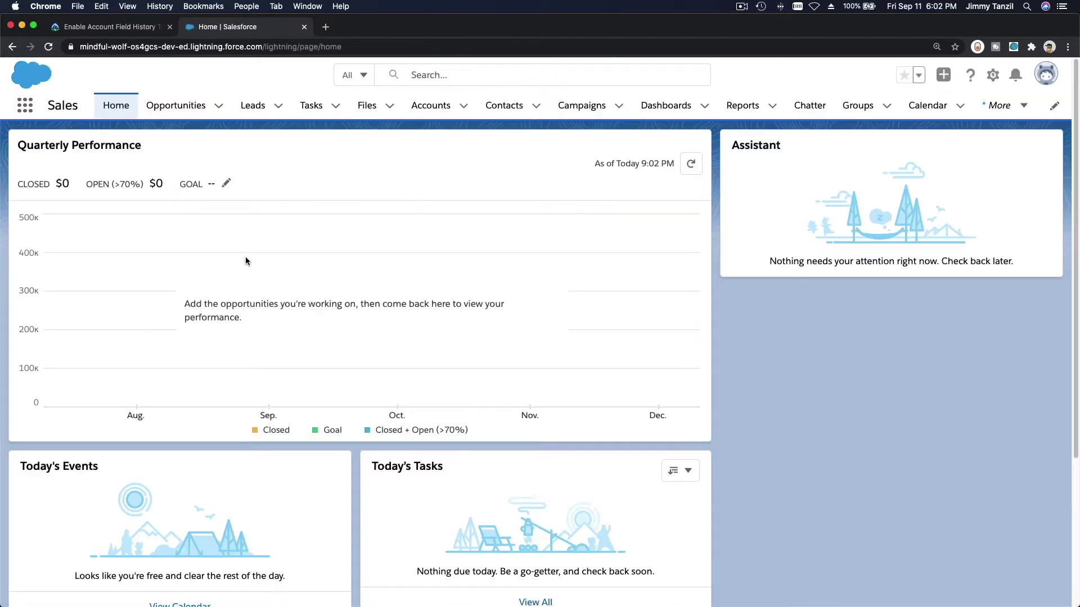
{"action": "left_click", "coordinate": [433, 107]}
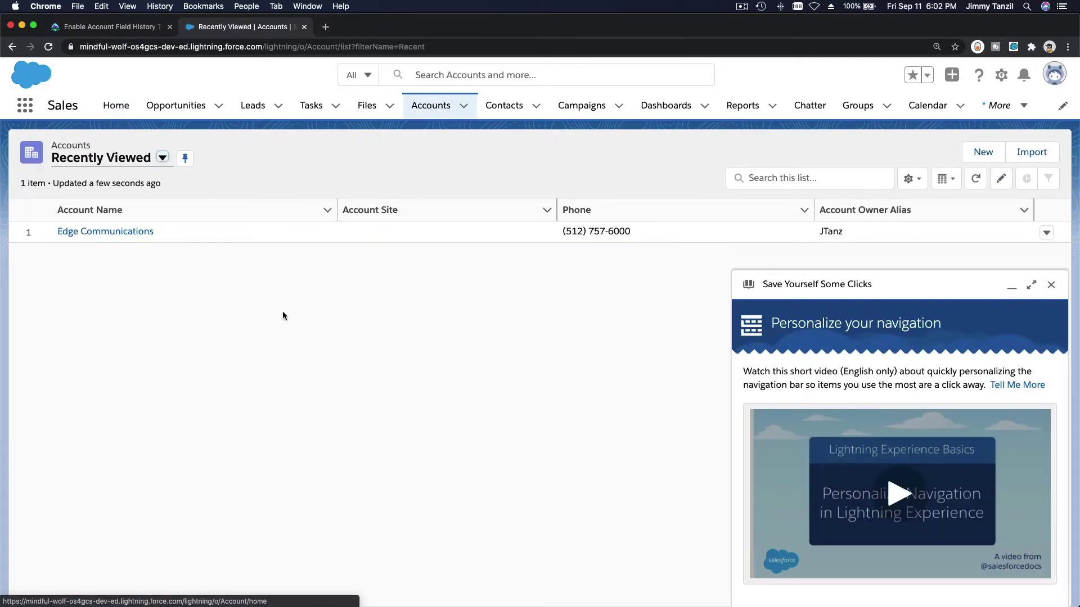
{"action": "left_click", "coordinate": [1050, 286]}
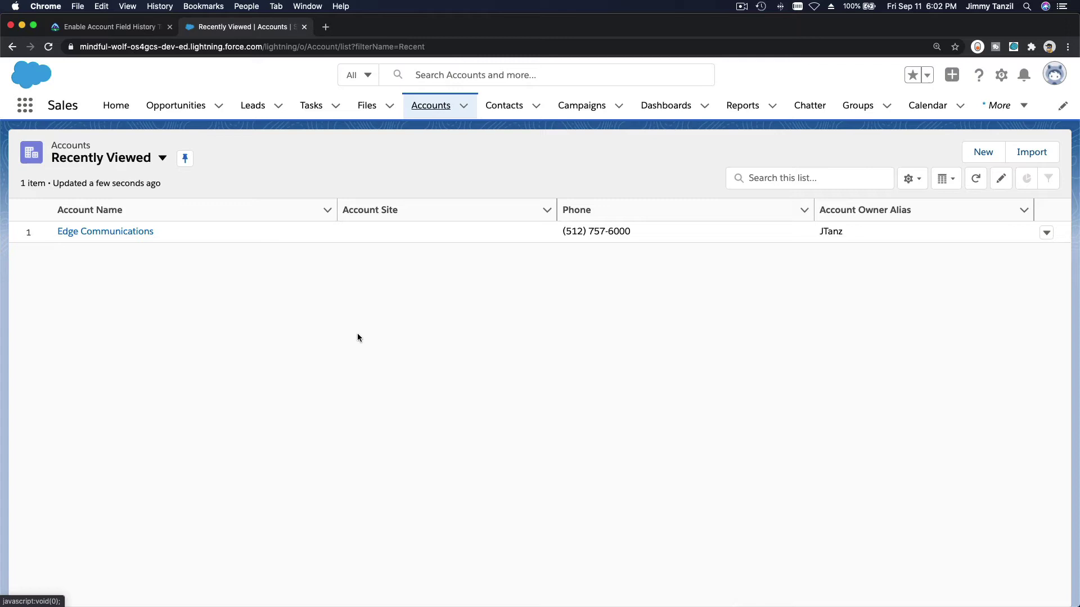
{"action": "left_click", "coordinate": [104, 235]}
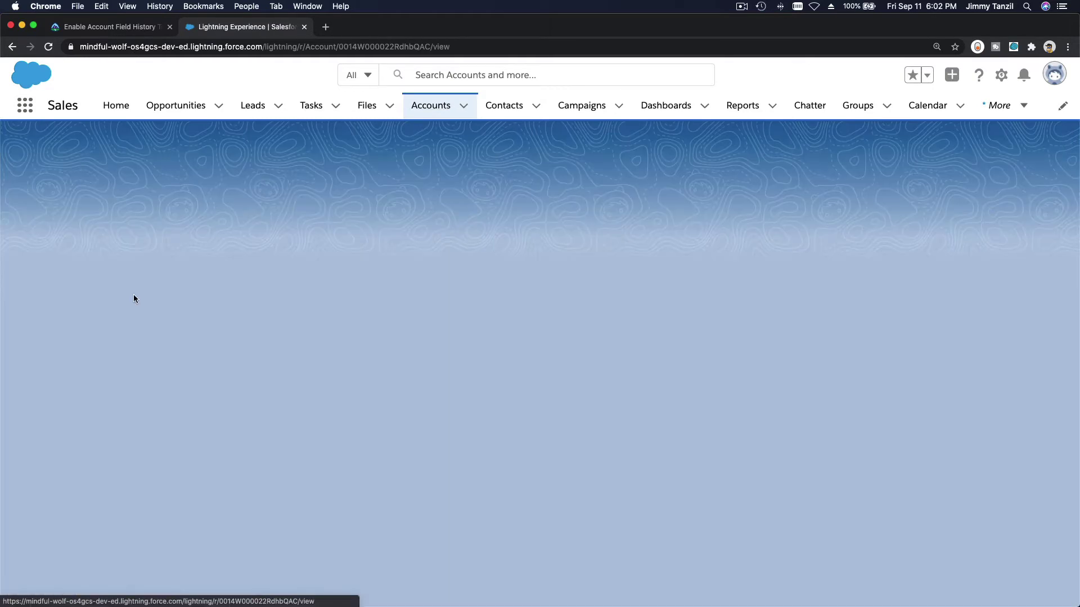
{"action": "left_click", "coordinate": [121, 256]}
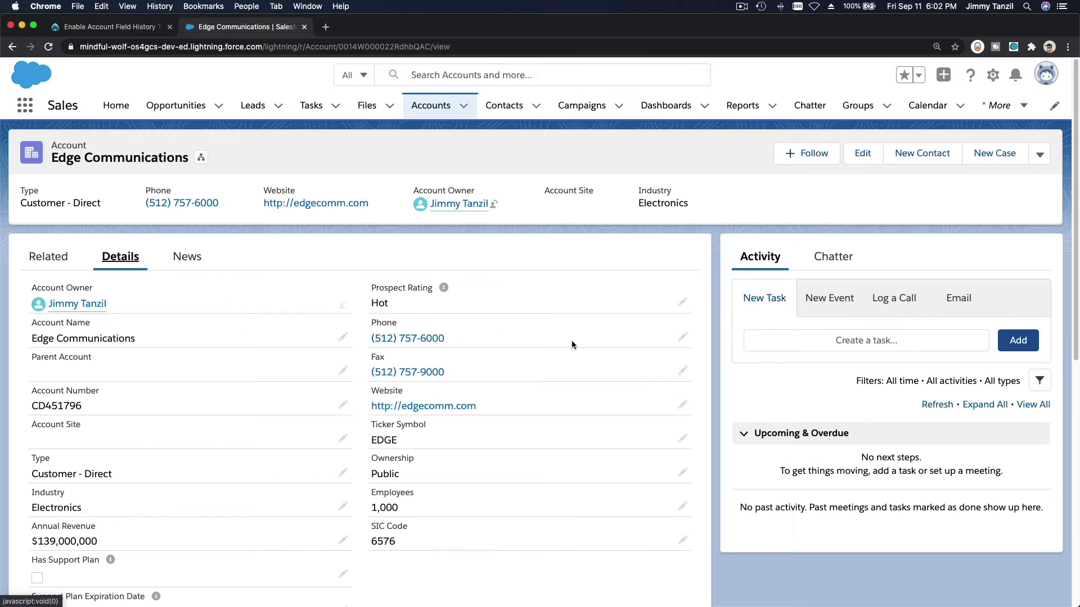
{"action": "scroll", "coordinate": [571, 342], "scroll_direction": "down", "scroll_amount": 5}
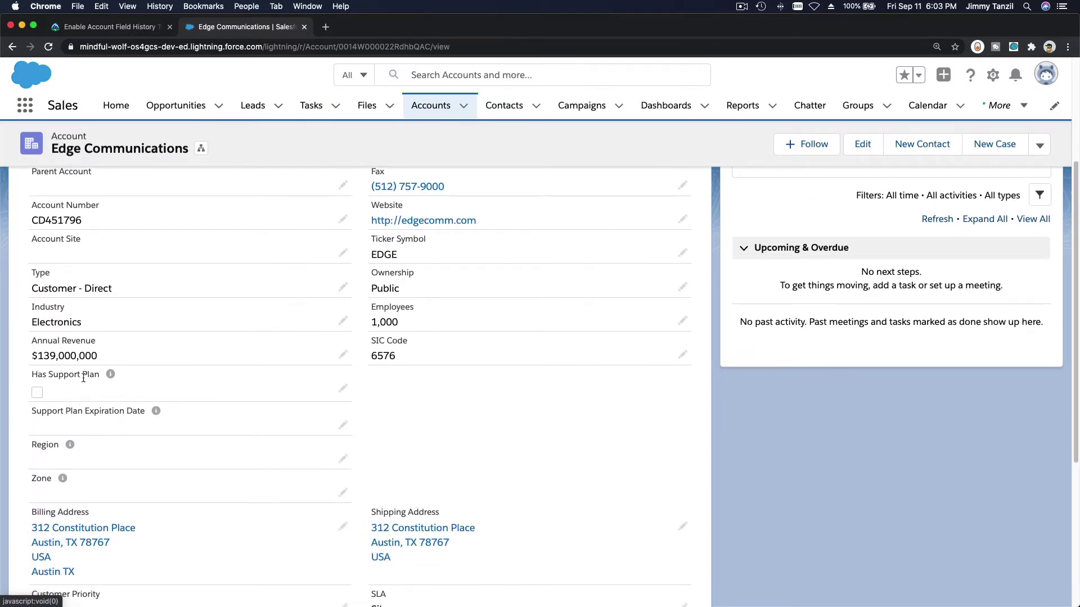
- Check Has Support Plan, set Support Plan Expiration Date to 2021-09-11, and save the account
{"action": "double_click", "coordinate": [41, 396]}
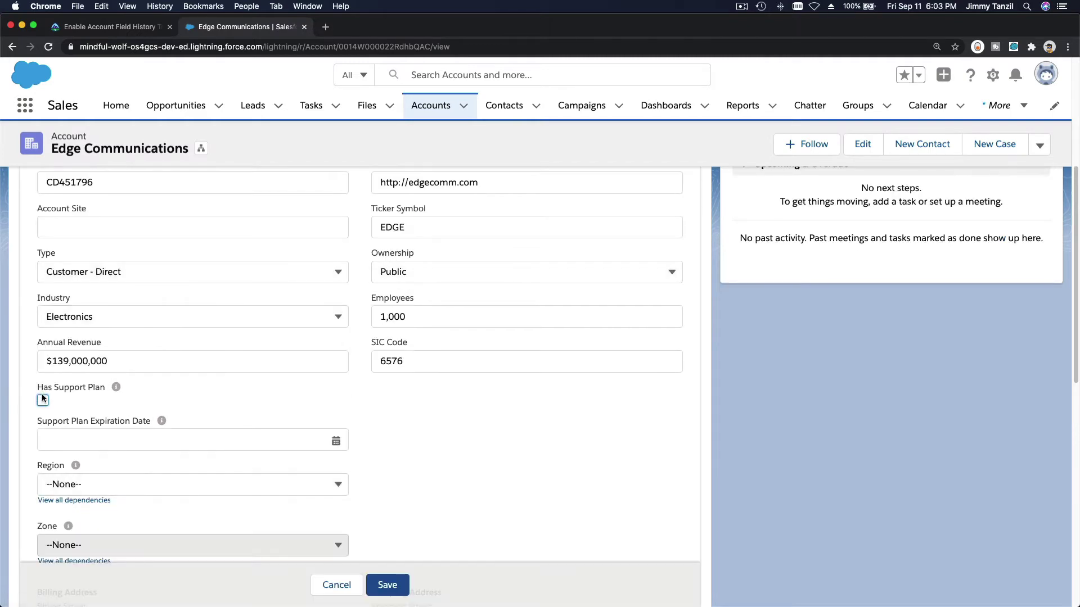
{"action": "left_click", "coordinate": [43, 400]}
{"action": "left_click", "coordinate": [76, 437]}
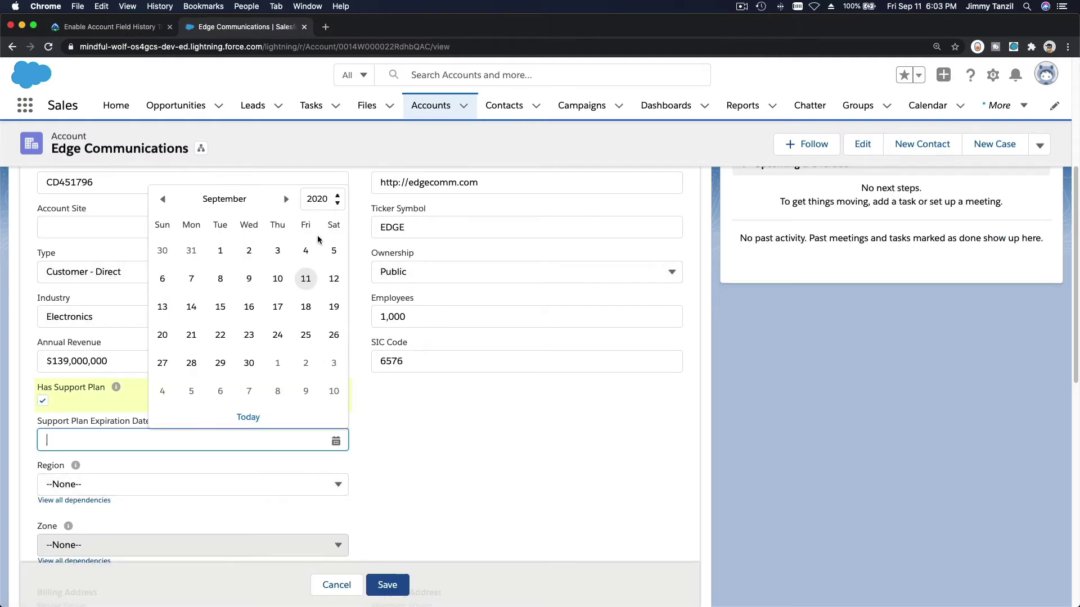
{"action": "left_click", "coordinate": [338, 199]}
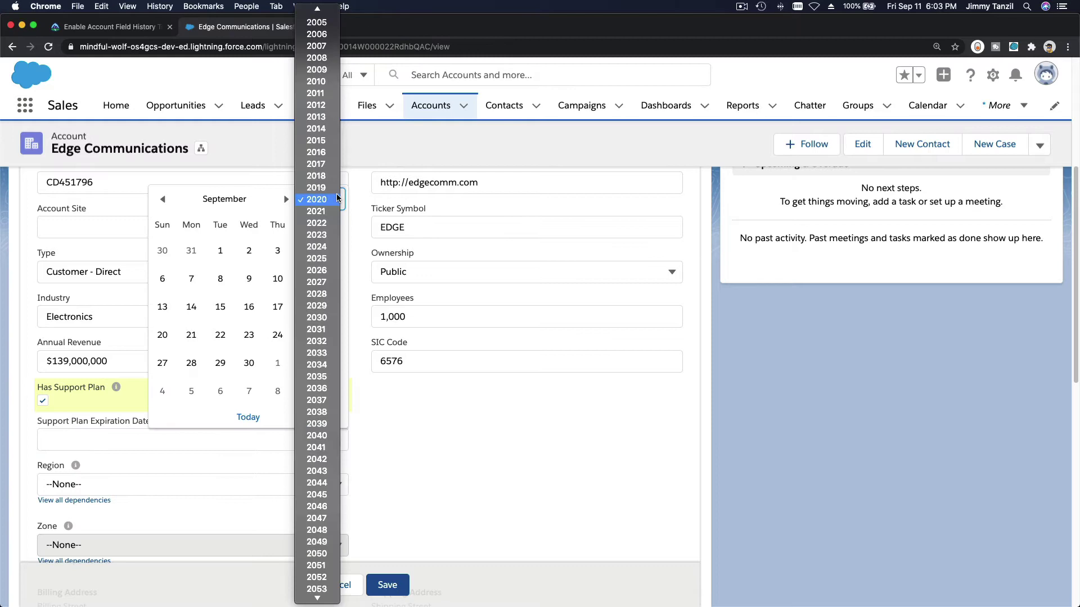
{"action": "left_click", "coordinate": [325, 211]}
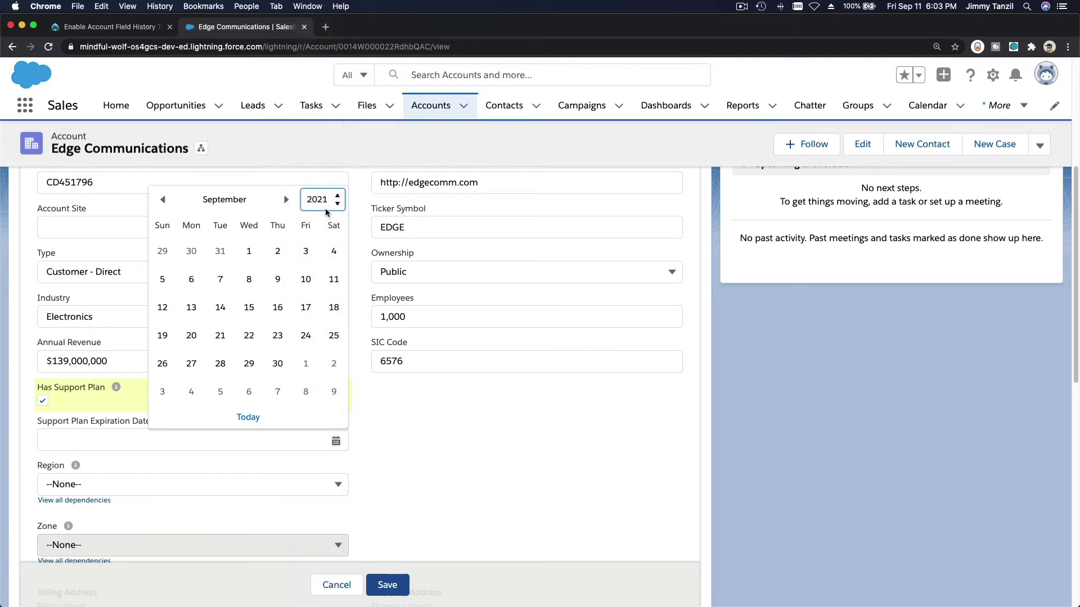
{"action": "left_click", "coordinate": [334, 280]}
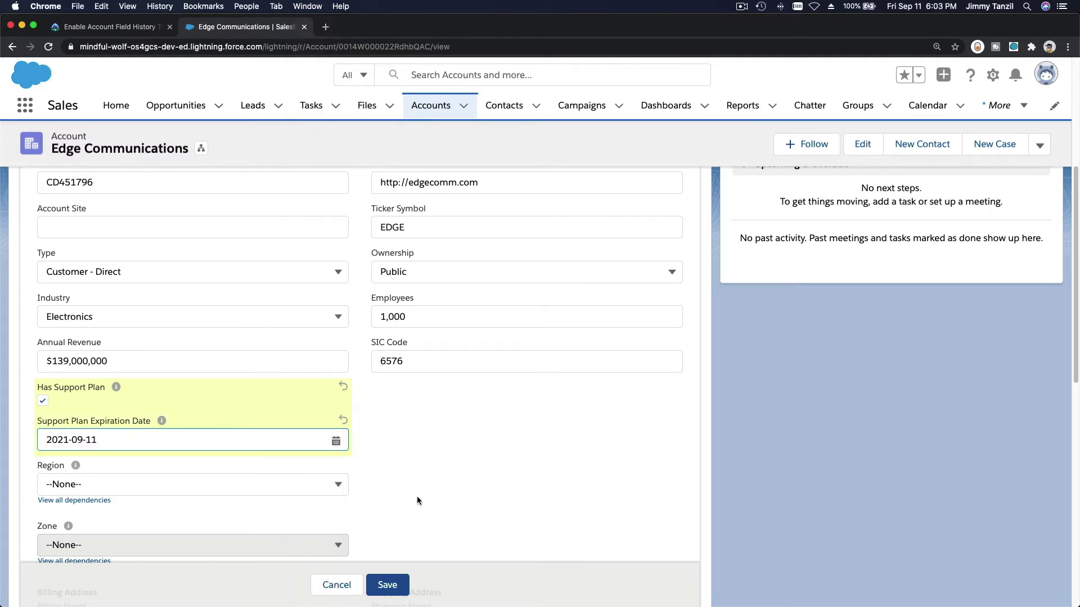
{"action": "left_click", "coordinate": [389, 585]}
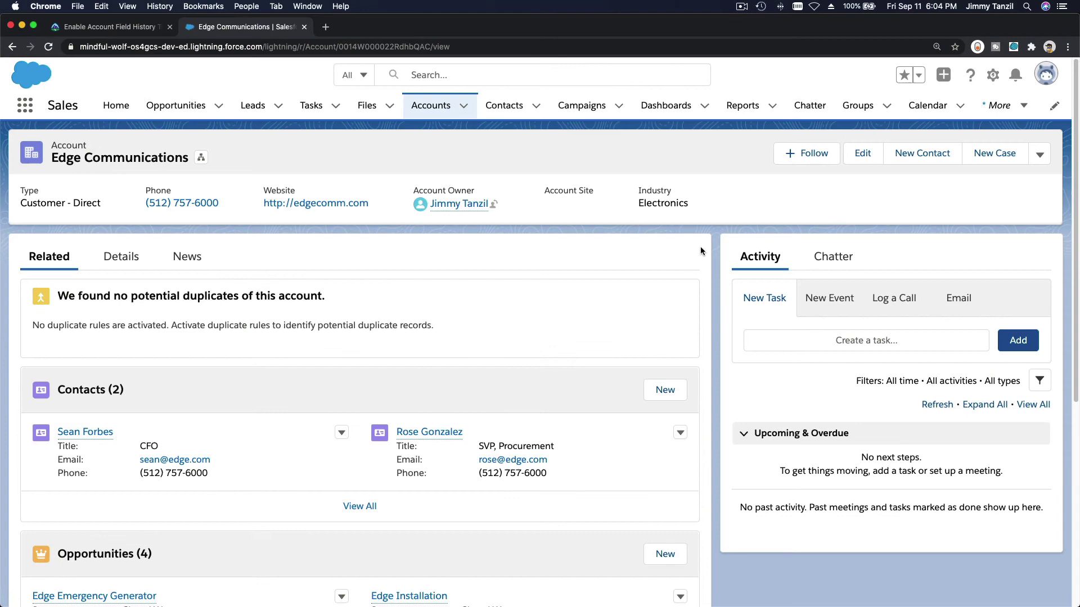
- Re-save Edge Communications via Change Record Type with Customer Account, then return to Trailhead
{"action": "left_click", "coordinate": [1039, 155]}
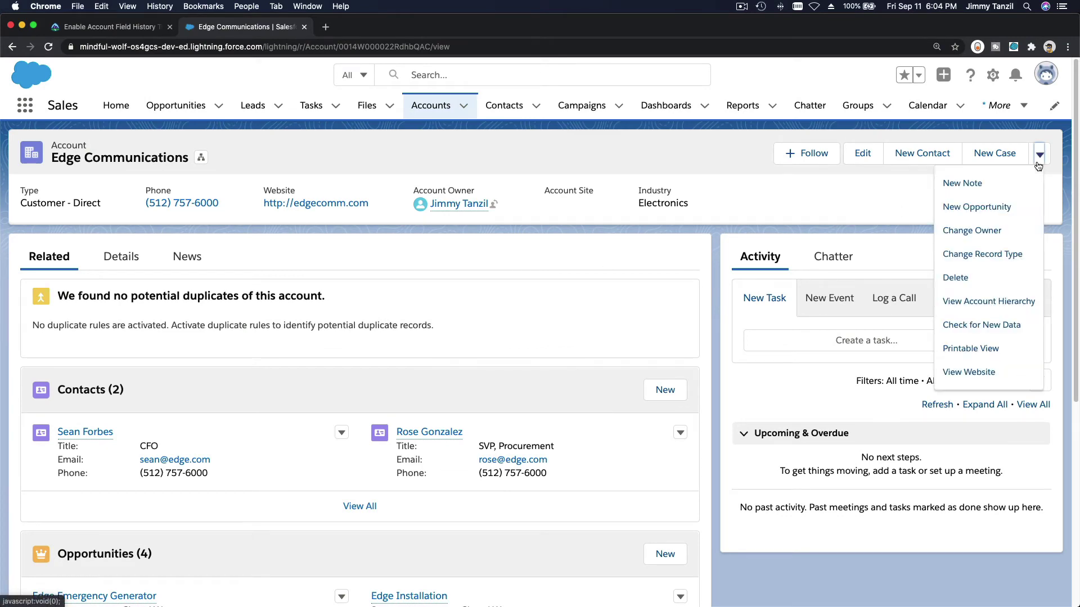
{"action": "left_click", "coordinate": [1009, 256]}
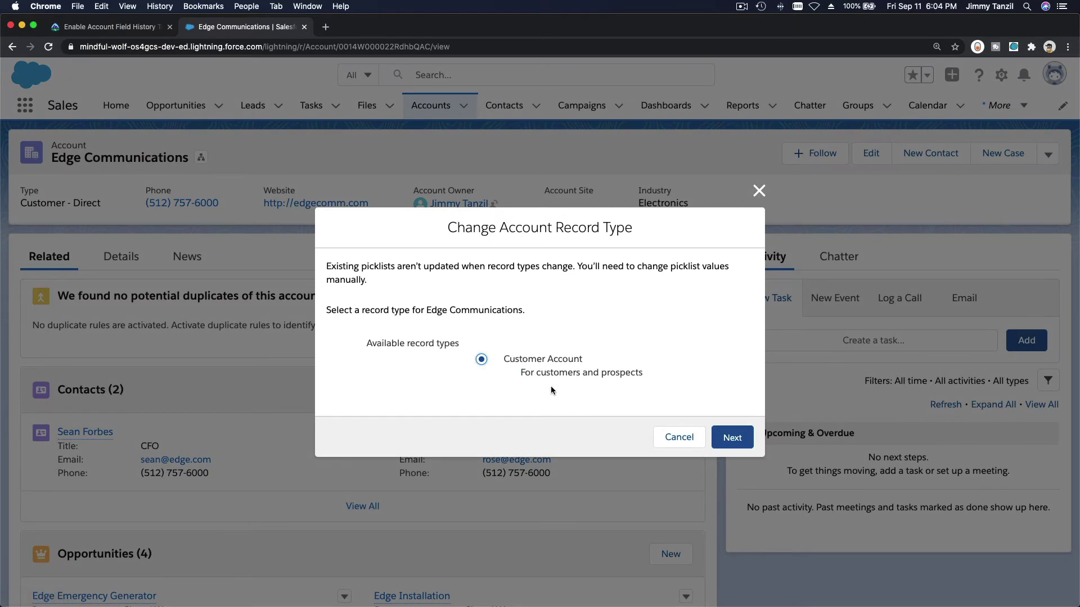
{"action": "left_click", "coordinate": [732, 439]}
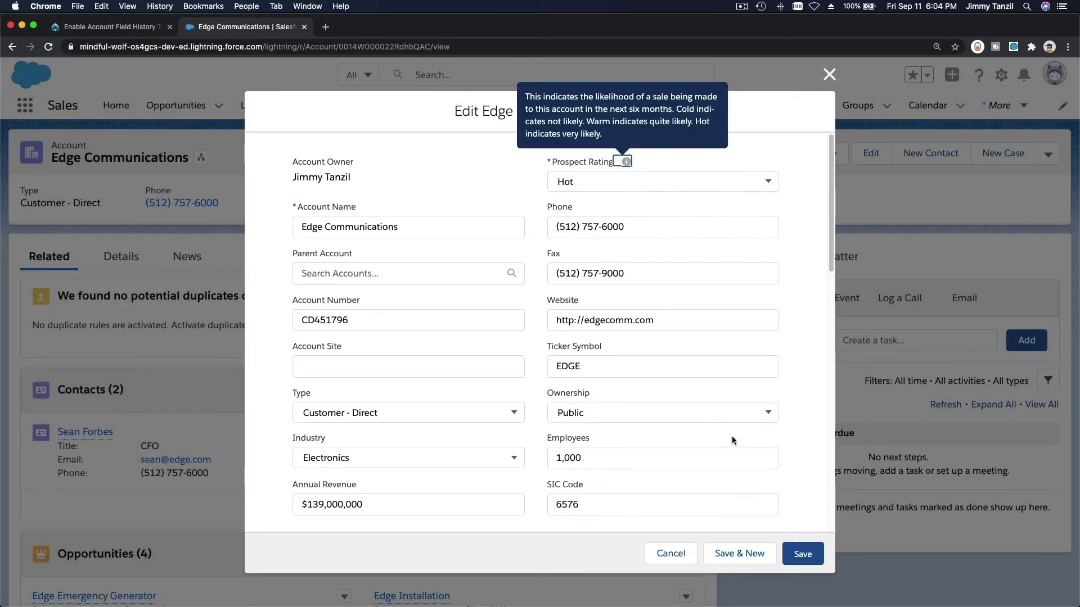
{"action": "left_click", "coordinate": [801, 554]}
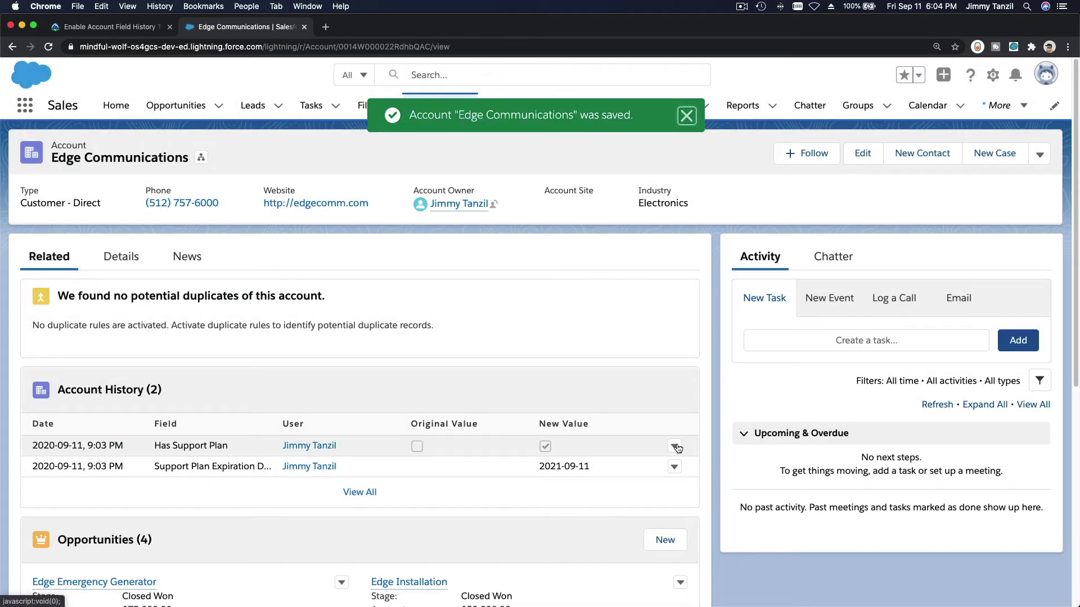
{"action": "scroll", "coordinate": [534, 316], "scroll_direction": "down", "scroll_amount": 2}
{"action": "scroll", "coordinate": [534, 321], "scroll_direction": "down", "scroll_amount": 2}
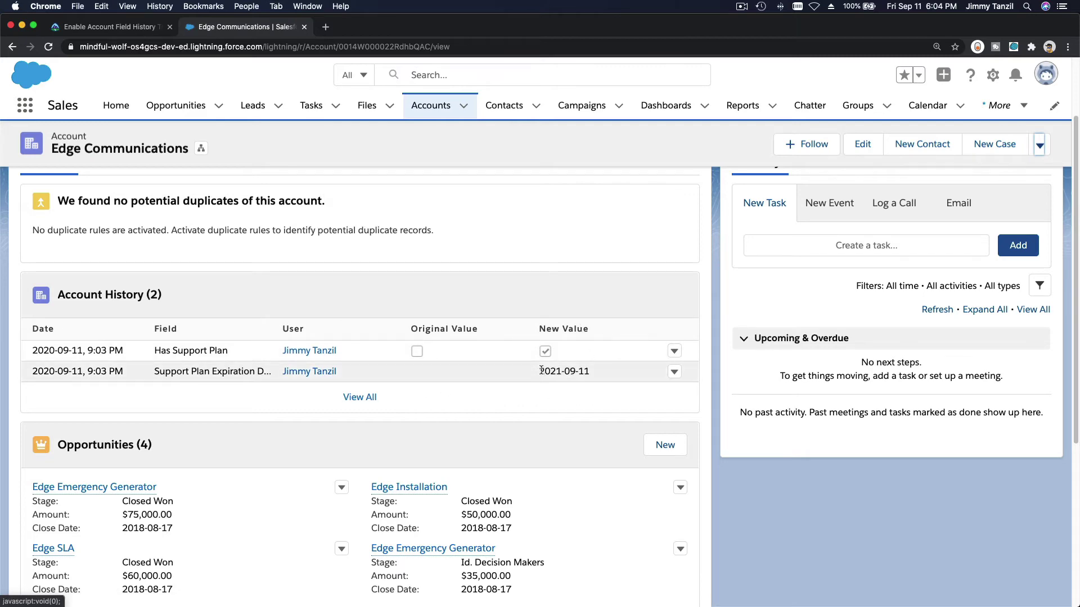
{"action": "left_click", "coordinate": [107, 27]}
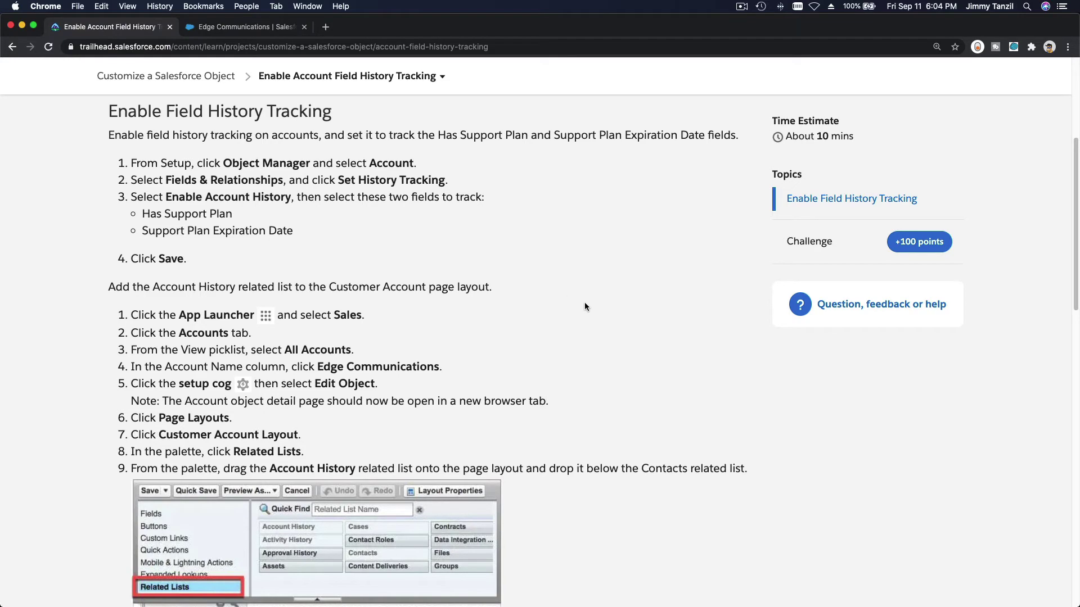
- Verify the field history tracking step for 100 points and open the project's step list
{"action": "scroll", "coordinate": [585, 307], "scroll_direction": "down", "scroll_amount": 10}
{"action": "scroll", "coordinate": [585, 307], "scroll_direction": "down", "scroll_amount": 1}
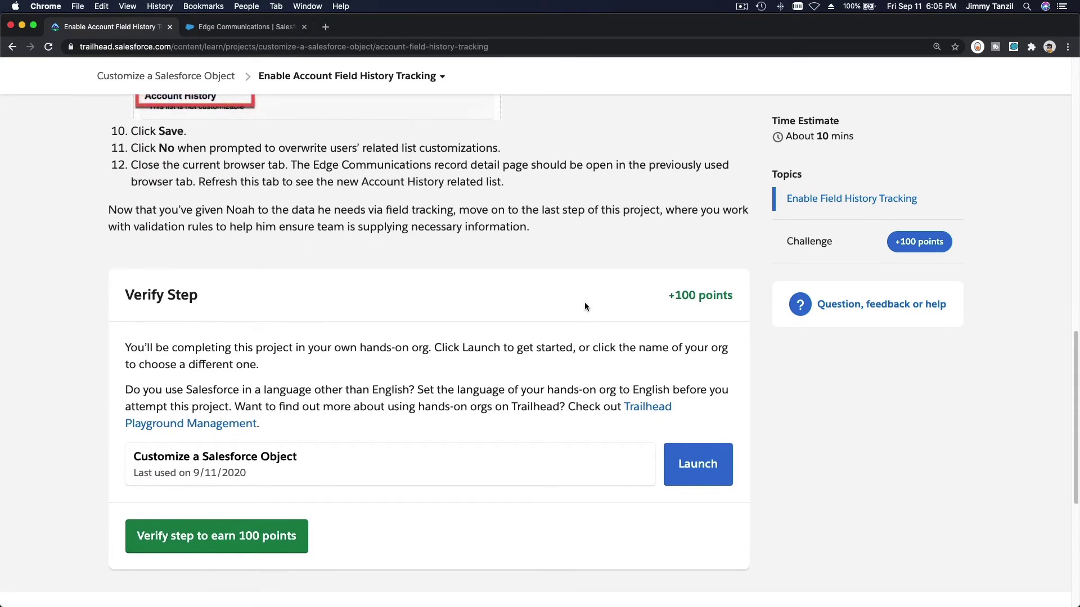
{"action": "left_click", "coordinate": [199, 548]}
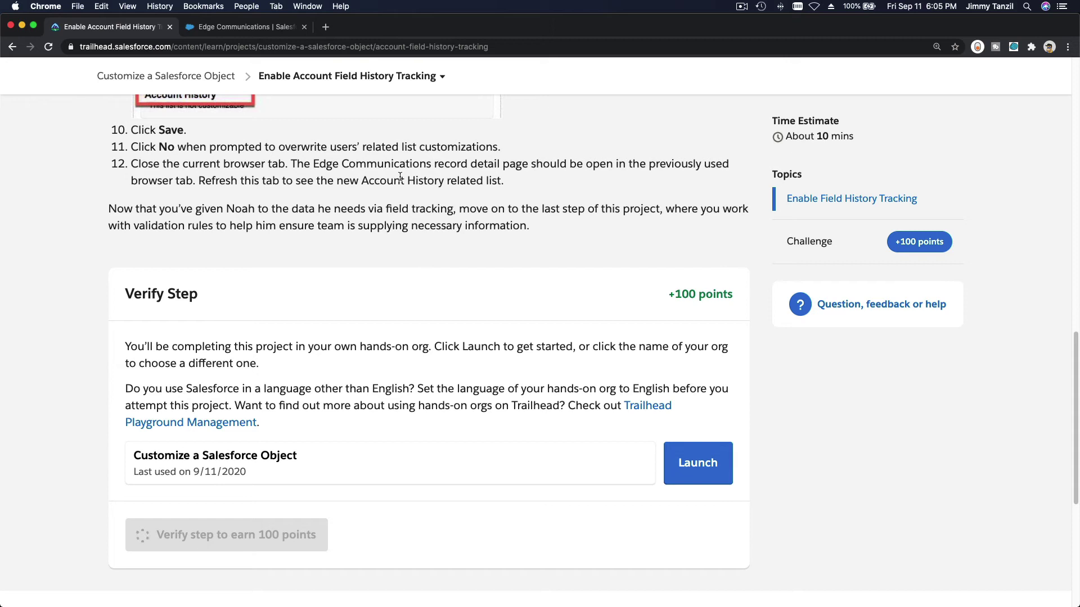
{"action": "left_click", "coordinate": [394, 77]}
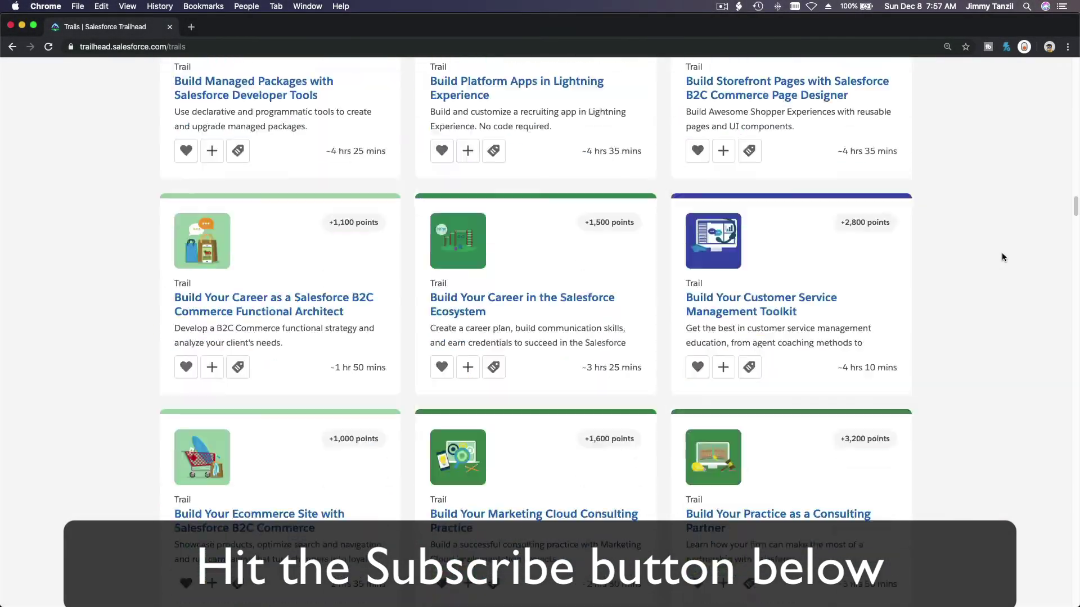
{"action": "scroll", "coordinate": [1001, 257], "scroll_direction": "down", "scroll_amount": 15}
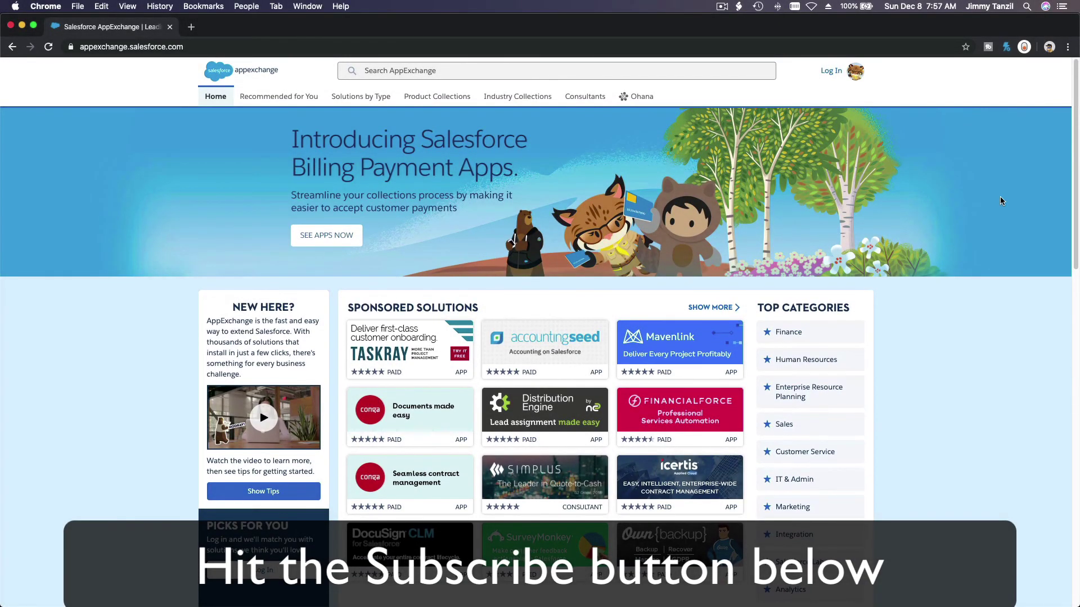
{"action": "scroll", "coordinate": [1000, 200], "scroll_direction": "down", "scroll_amount": 15}
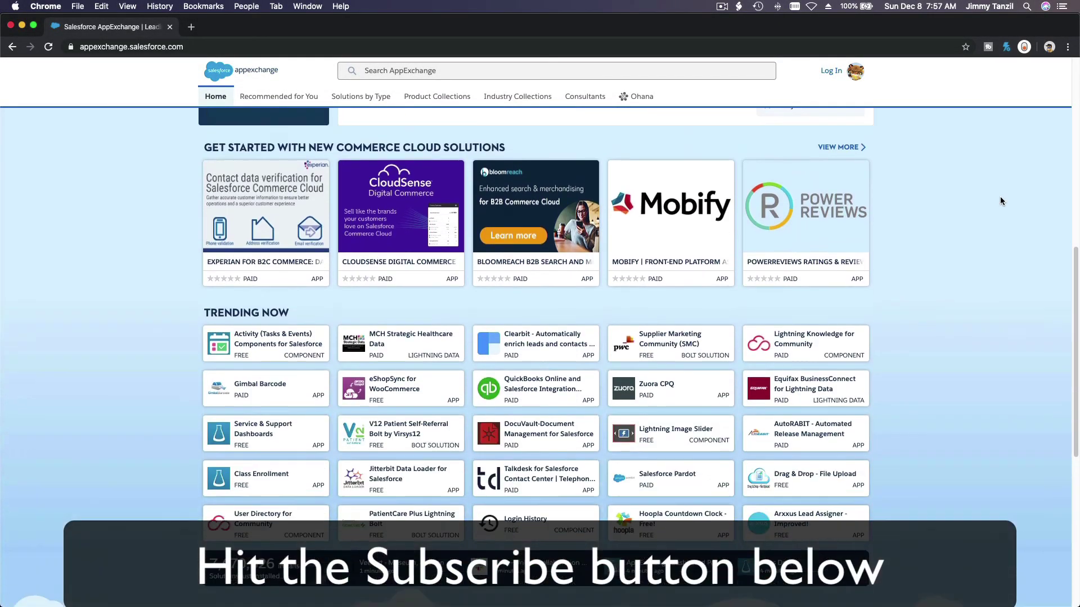
{"action": "scroll", "coordinate": [1001, 201], "scroll_direction": "down", "scroll_amount": 5}
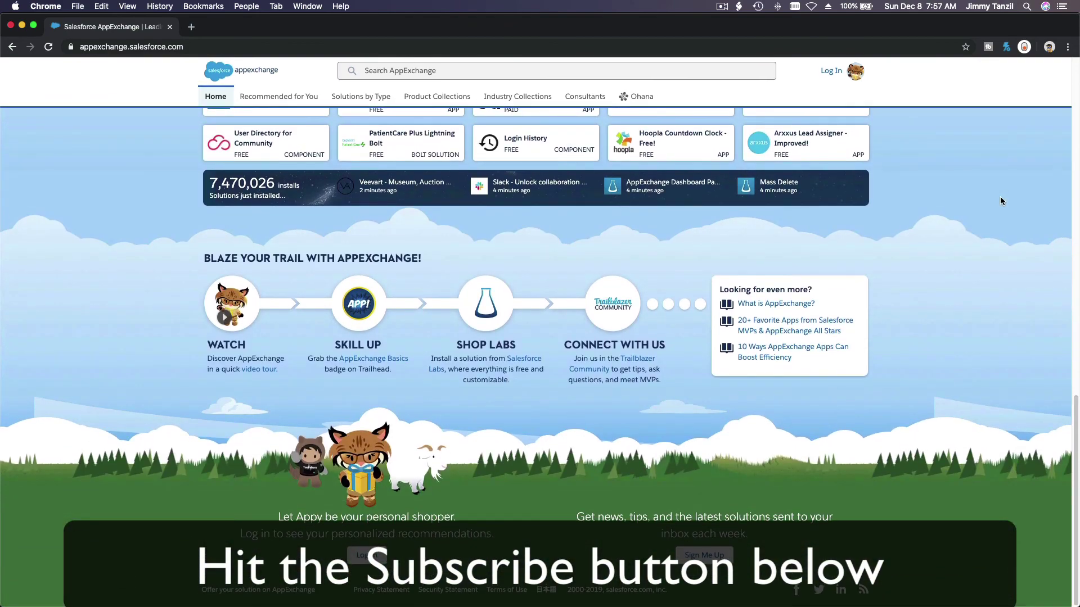